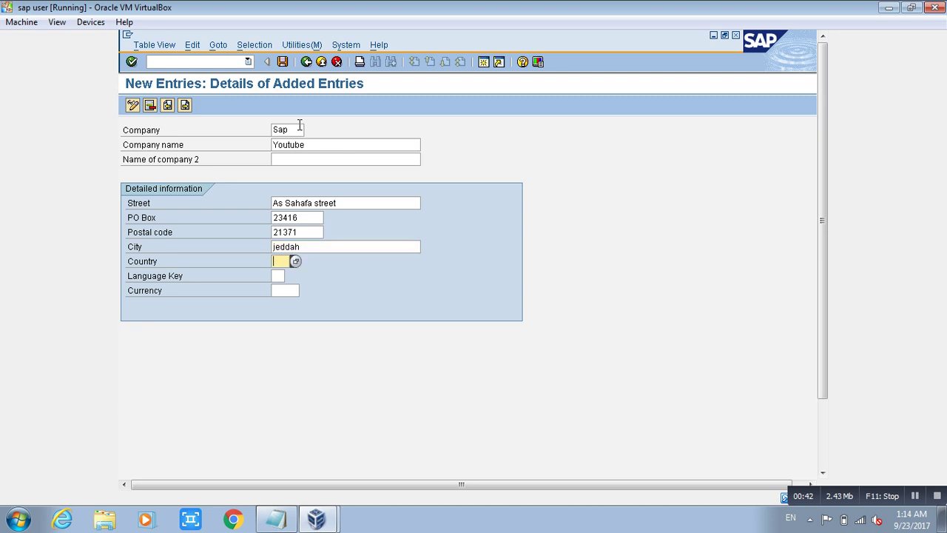
Step: Set the new company's country to SA, language key to en and currency to sar
type("s")
key("Return")
key("Tab")
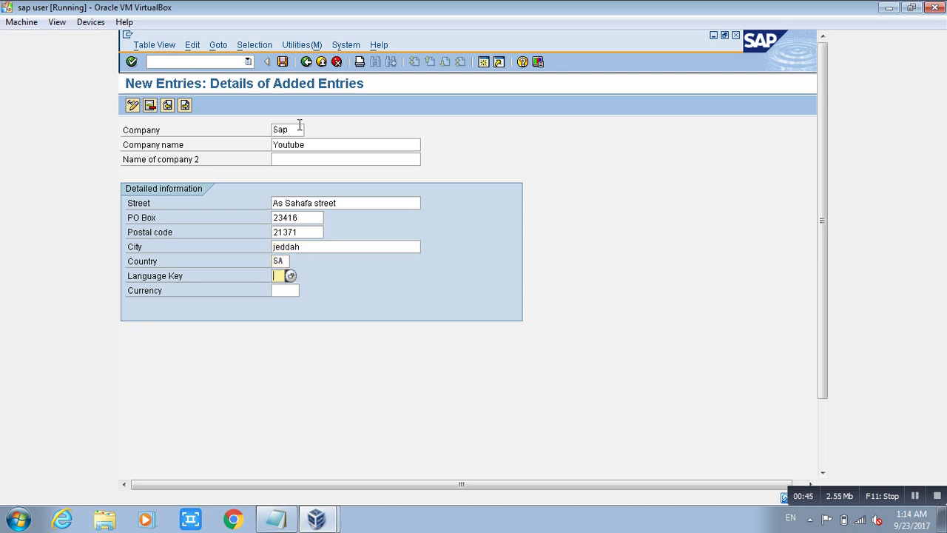
type("e")
key("Return")
key("Tab")
type("s")
key("Return")
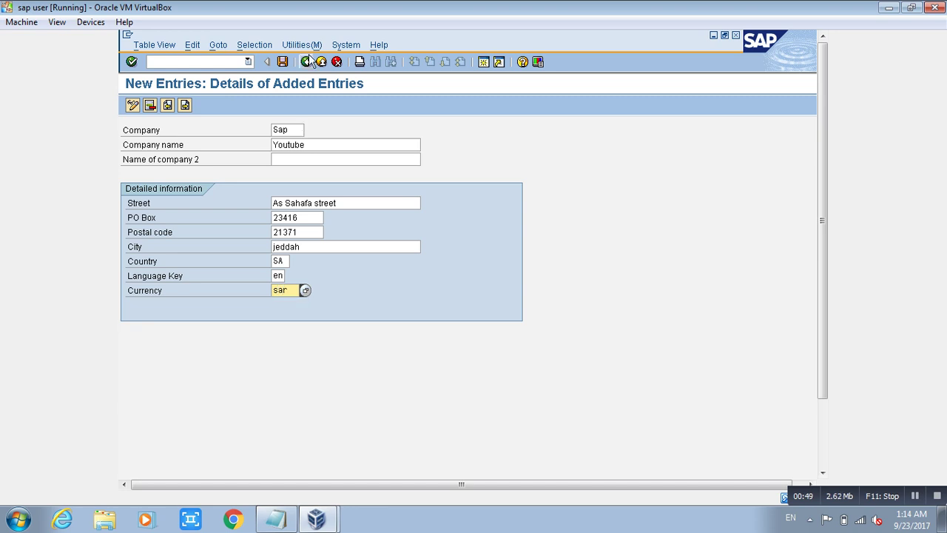
Step: Change the company ID to SAPFI and save the new company entry
left_click(285, 61)
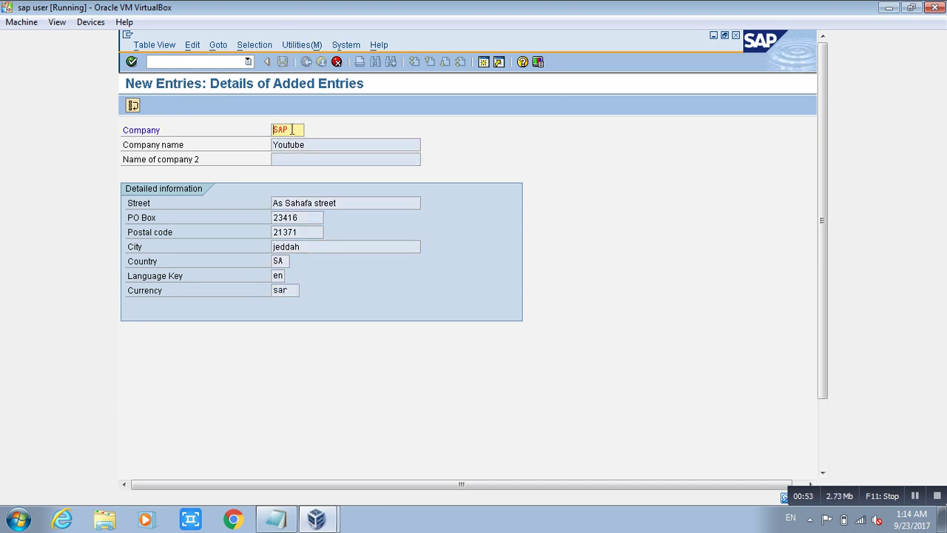
left_click_drag(292, 129, 250, 135)
type("YOU")
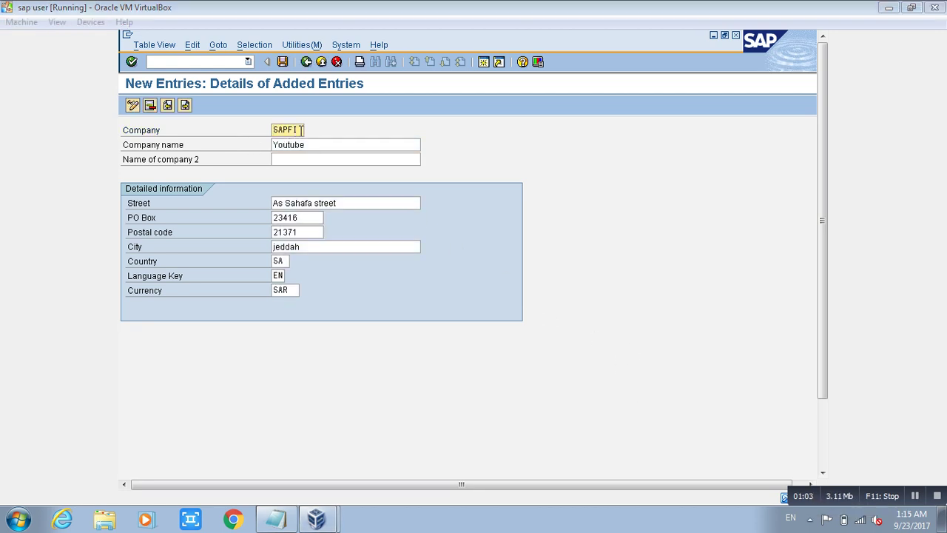
left_click(301, 130)
left_click(284, 62)
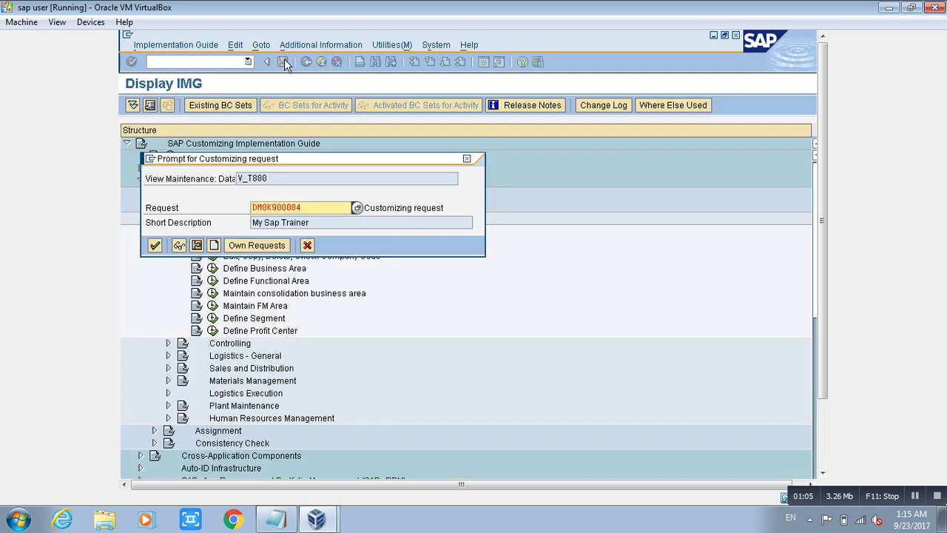
Step: Create a customizing request with the short description SAPFI and assign the company entry to it
left_click(214, 245)
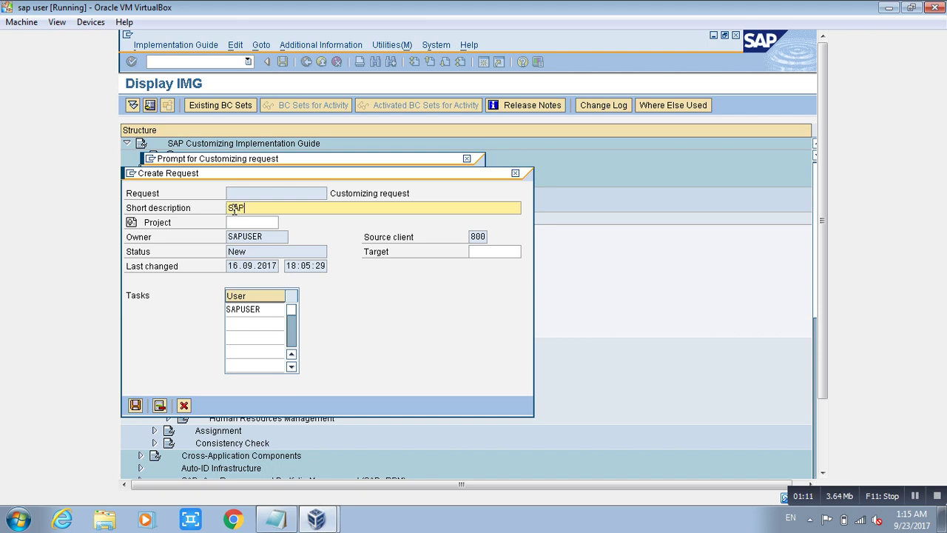
left_click(136, 405)
left_click(255, 245)
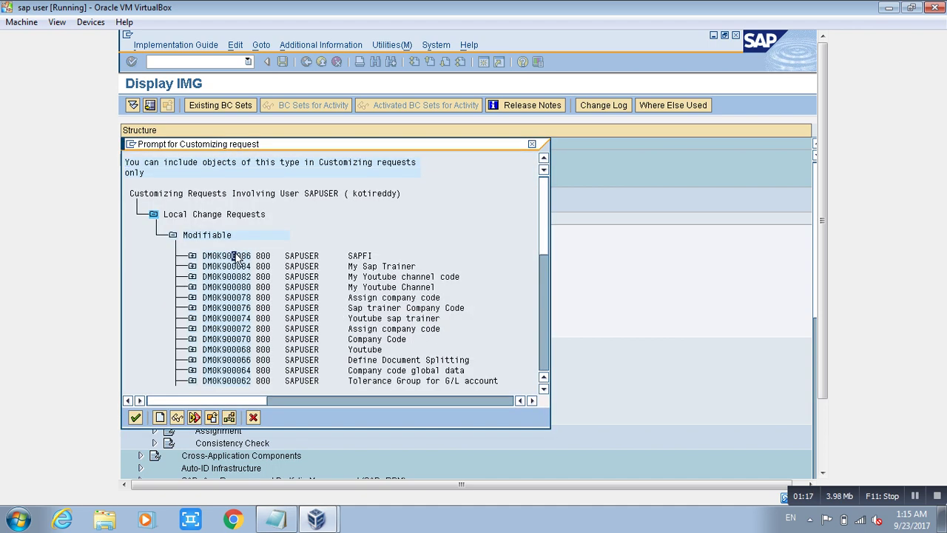
left_click(136, 418)
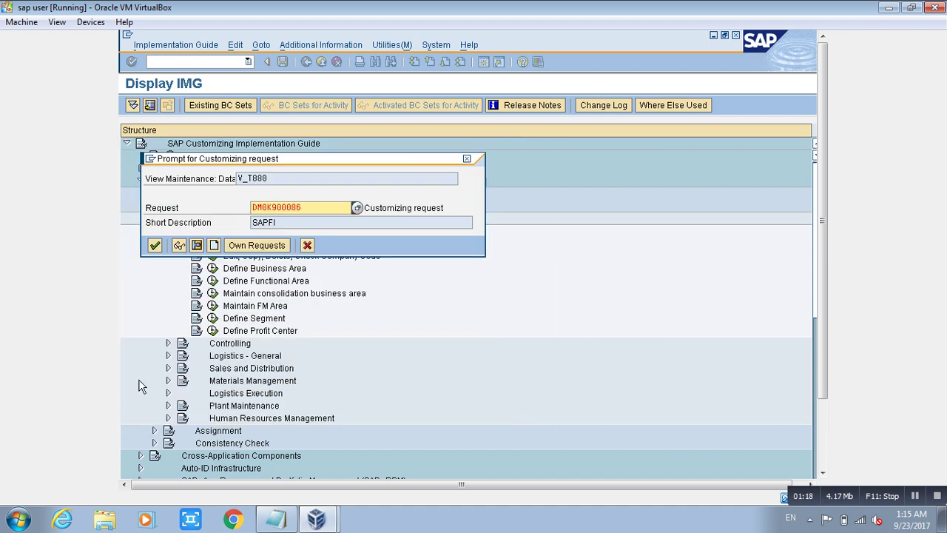
left_click(154, 245)
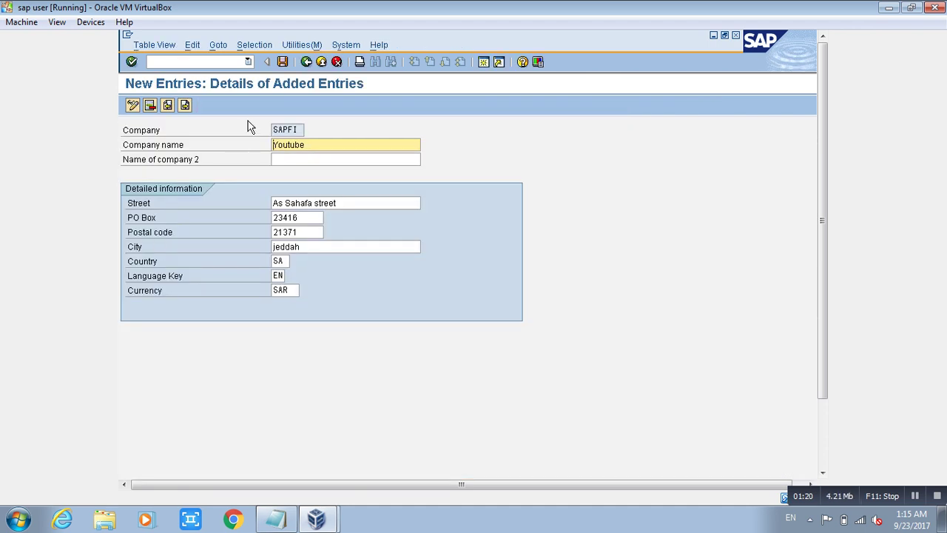
Step: Exit the company entry and the implementation guide to return to the SAP Easy Access screen
left_click(336, 62)
left_click(337, 62)
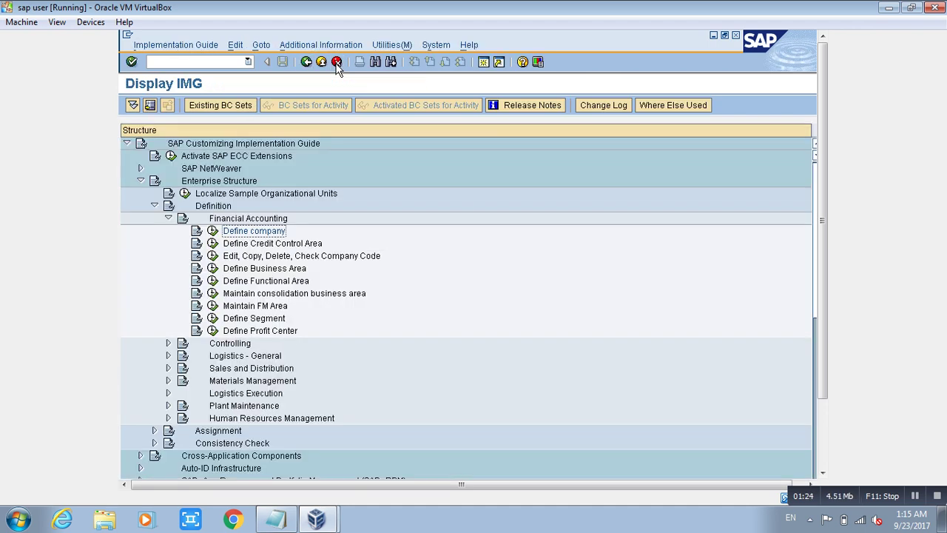
left_click(337, 62)
left_click(337, 62)
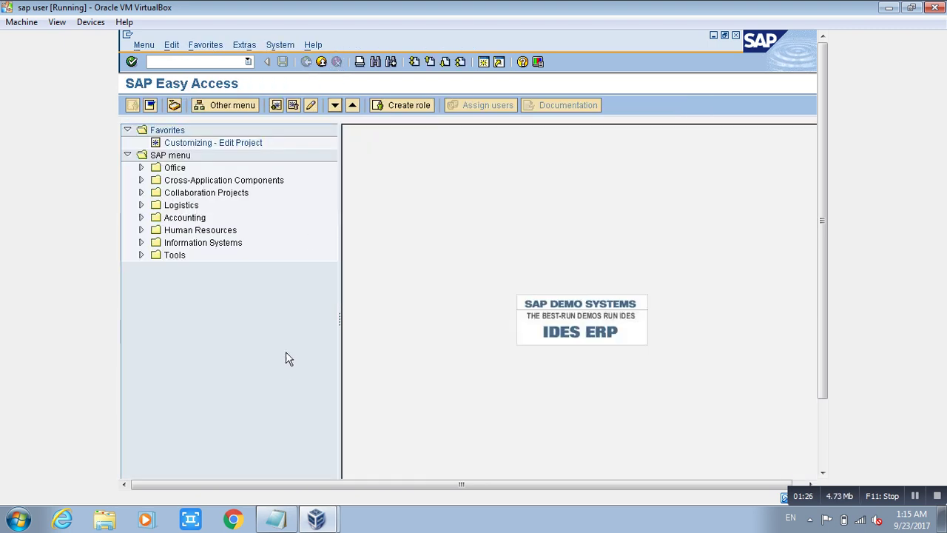
Step: Check the Notepad outline by highlighting the line "2. Define company code (OX02)" and return to the SAP virtual machine
left_click(276, 519)
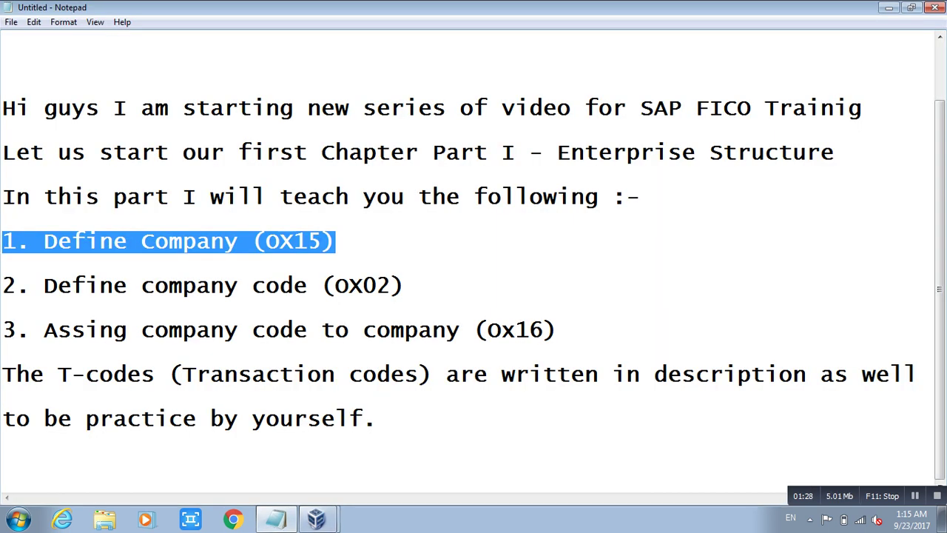
left_click_drag(2, 286, 405, 285)
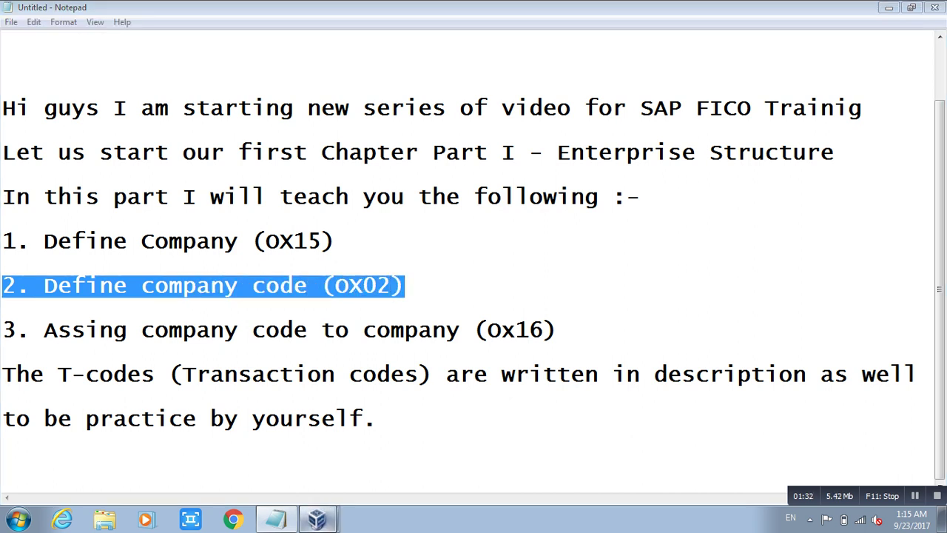
left_click(316, 518)
left_click(266, 488)
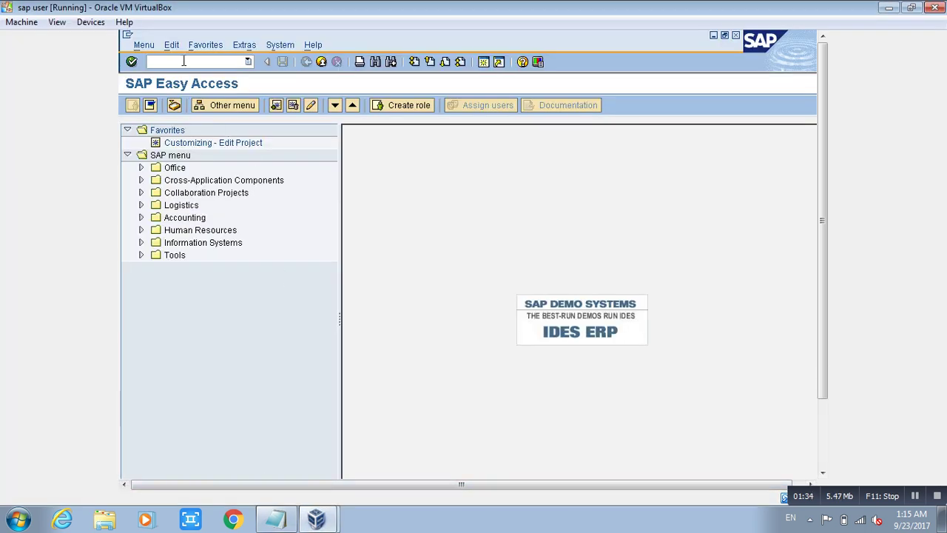
Step: Run transaction spro, open the SAP Reference IMG and expand Enterprise Structure, Definition, Financial Accounting
type("spro")
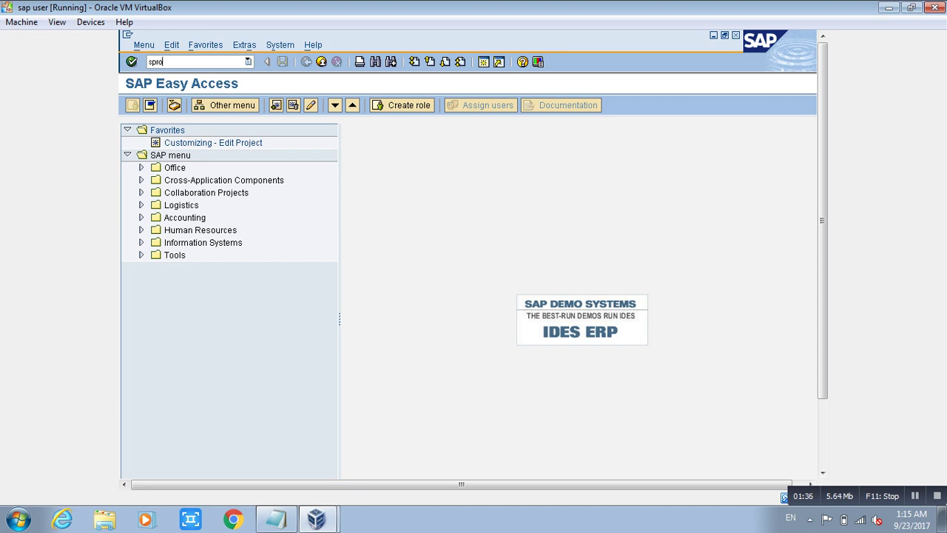
key("Return")
left_click(194, 107)
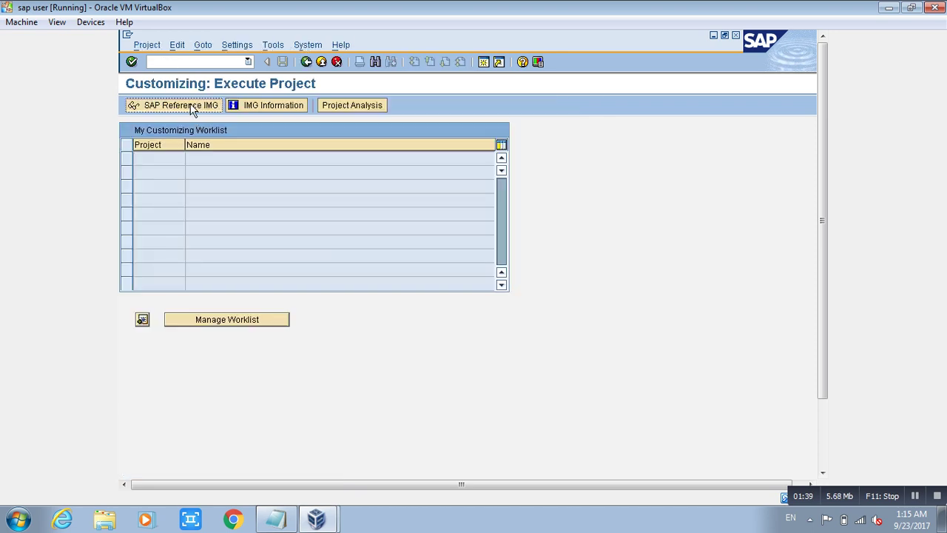
left_click(141, 181)
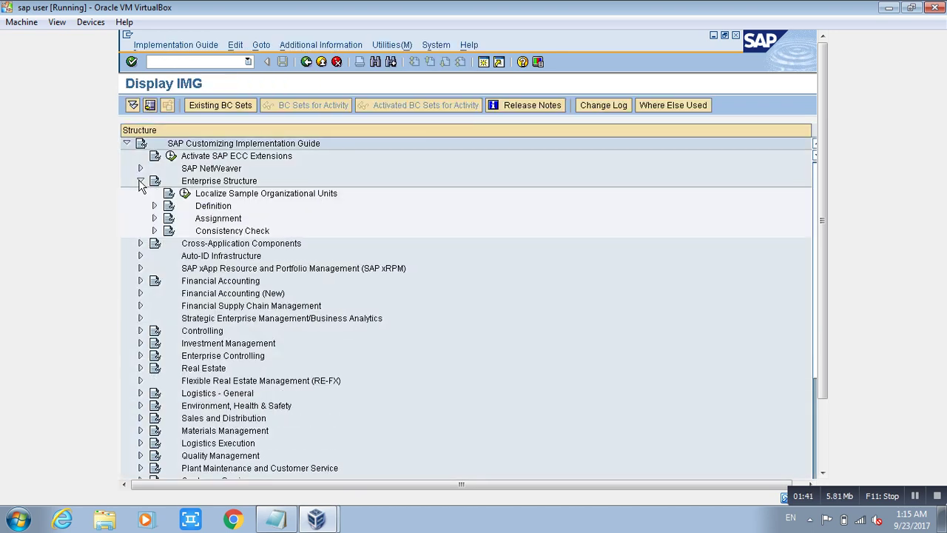
left_click(154, 207)
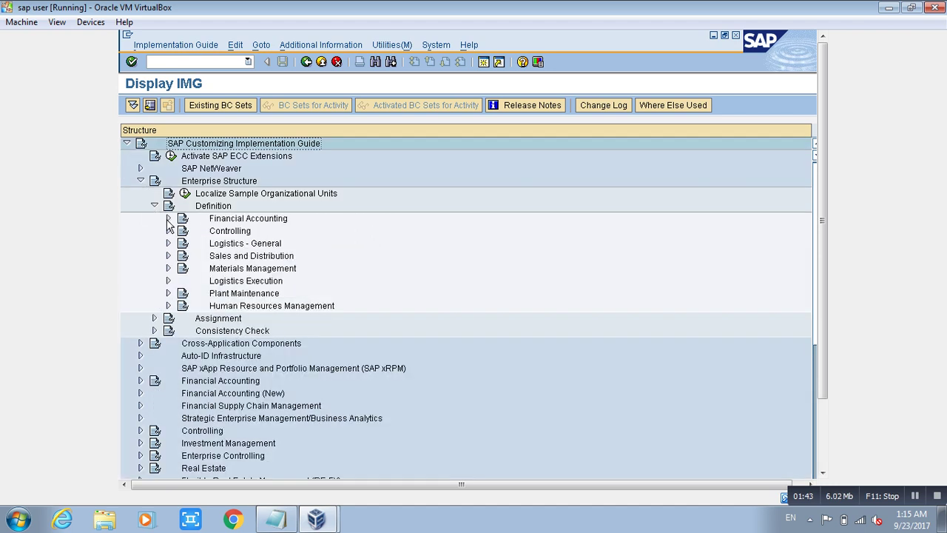
left_click(168, 219)
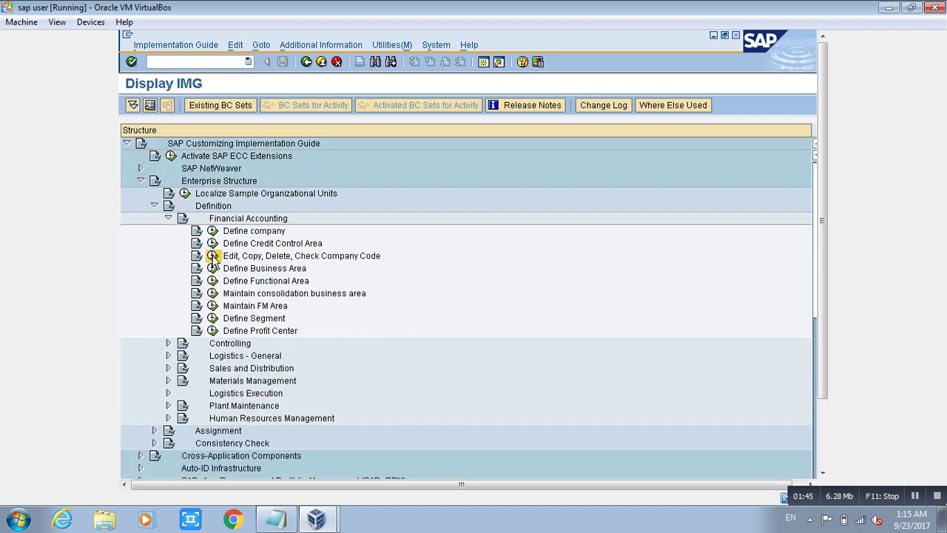
Step: Execute Edit, Copy, Delete, Check Company Code and start a new entry with company code 1452
left_click(213, 255)
double_click(195, 190)
left_click(194, 108)
type("1452")
key("Tab")
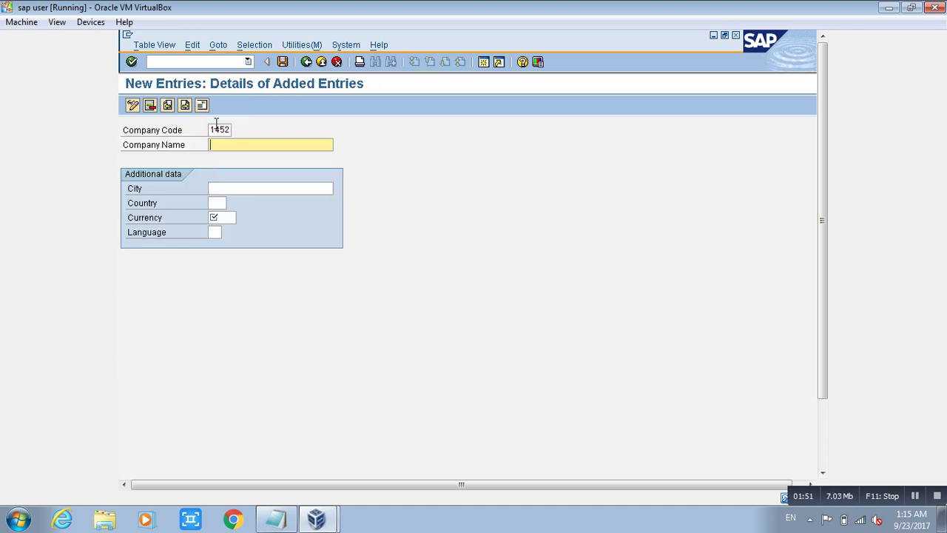
Step: Set the company name of the new company code entry to Youtube
type("Y")
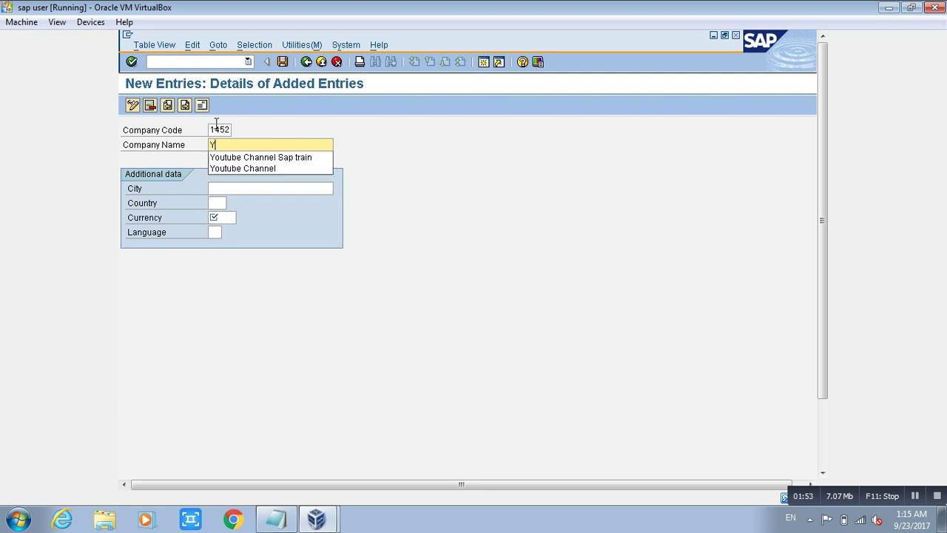
key("Down")
key("Down")
key("Return")
key("BackSpace")
key("BackSpace")
key("BackSpace")
key("BackSpace")
key("BackSpace")
key("BackSpace")
key("Tab")
Step: Fill in the company code's additional data with city jeddah, country SA, currency SAR and language EN
type("j")
key("Down")
key("Return")
key("Tab")
type("sa")
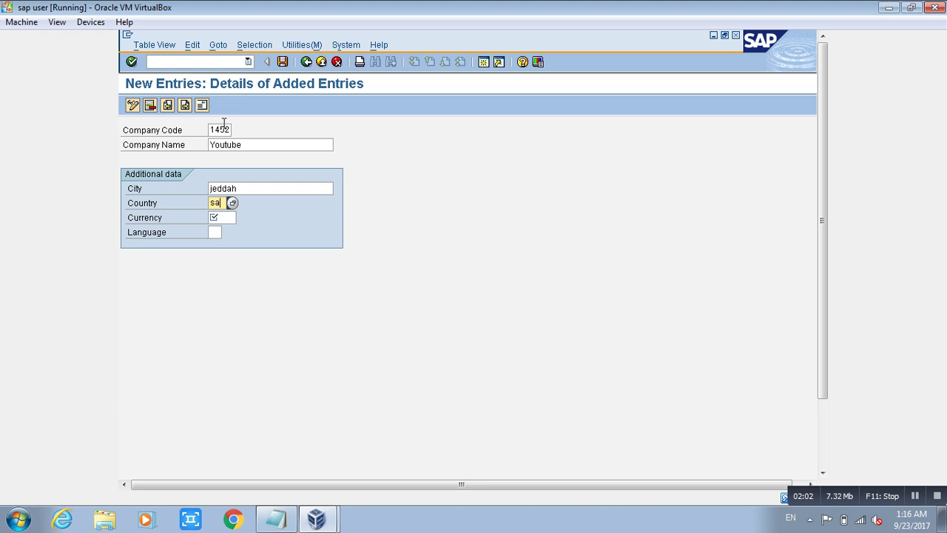
key("Tab")
type("sa")
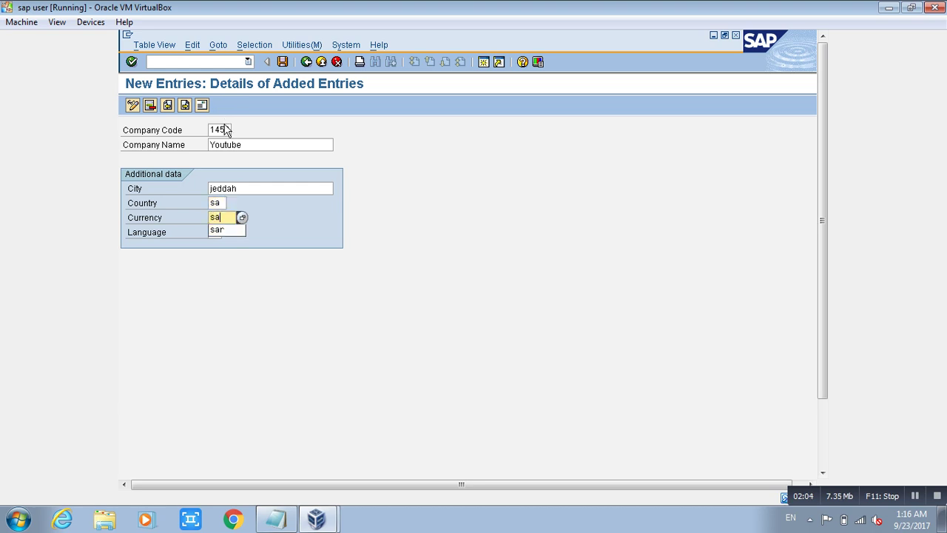
key("Down")
key("Return")
key("Tab")
type("en")
key("Return")
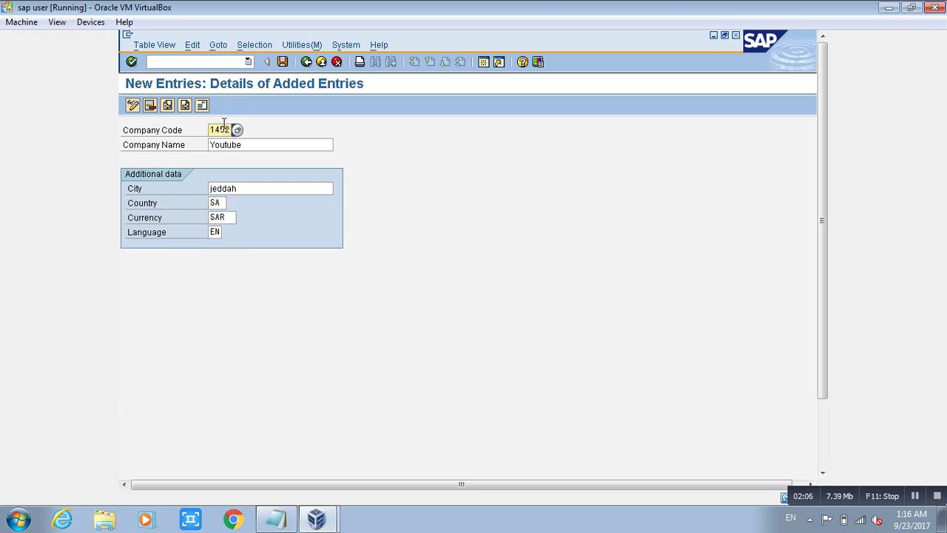
Step: Save the company code entry and set the title in its address form to Company
left_click(283, 62)
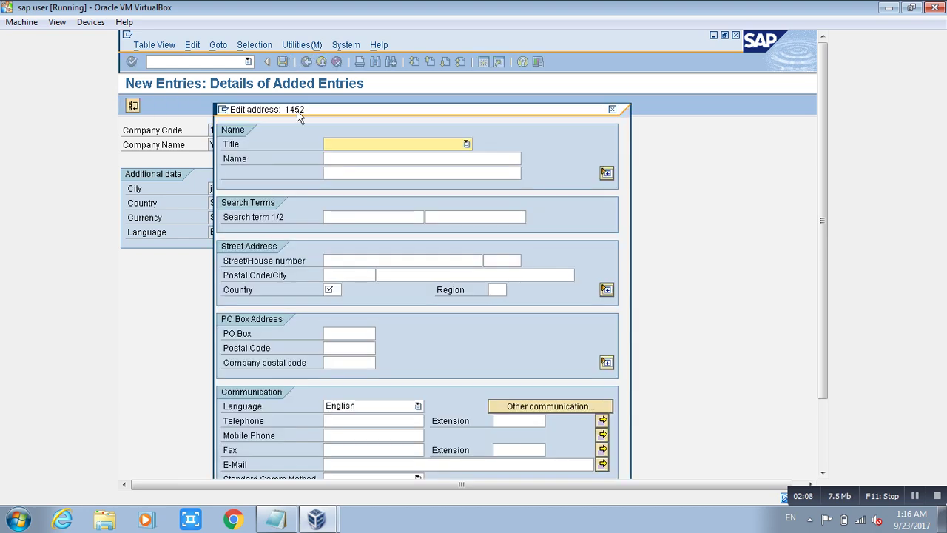
left_click(453, 147)
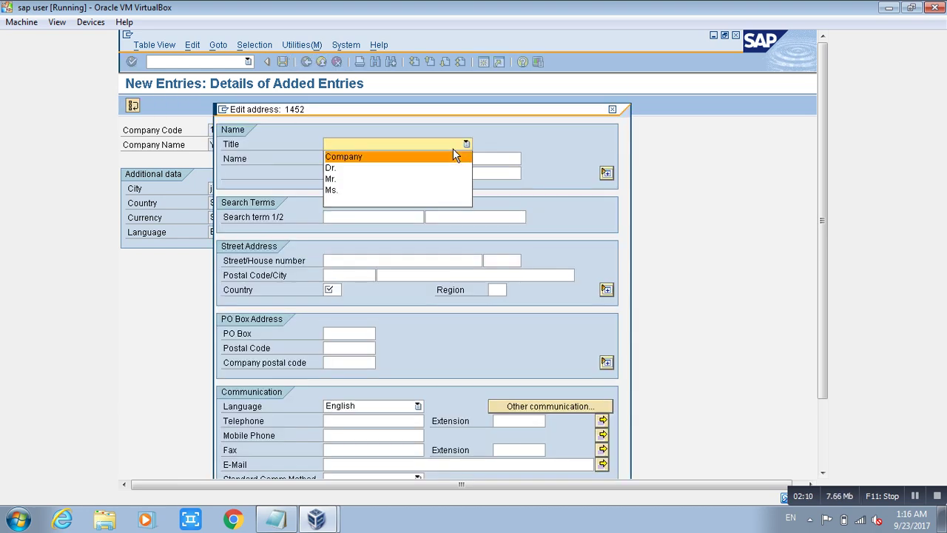
left_click(422, 155)
Step: Enter Youtube as the name in the company code's address form
left_click(409, 159)
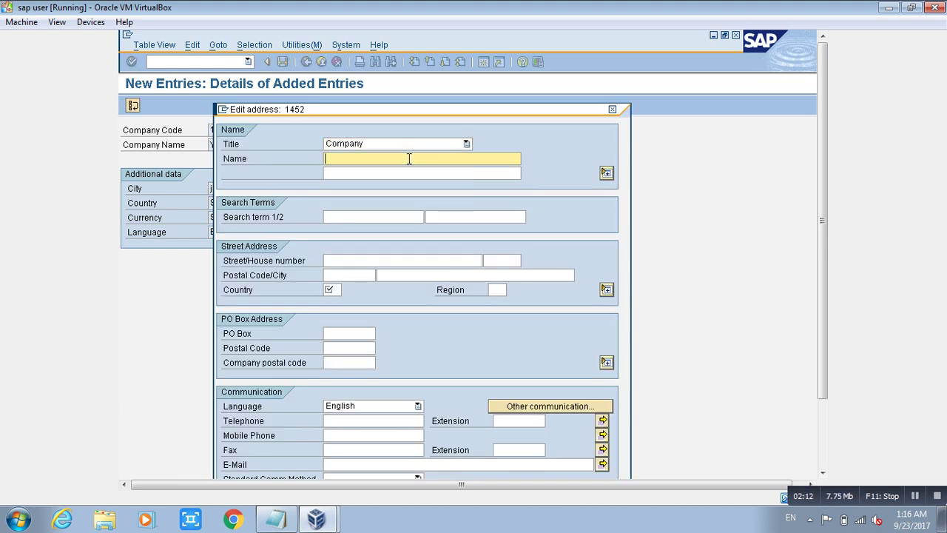
type("Y")
key("Down")
key("Down")
key("Return")
key("BackSpace")
key("BackSpace")
key("BackSpace")
key("BackSpace")
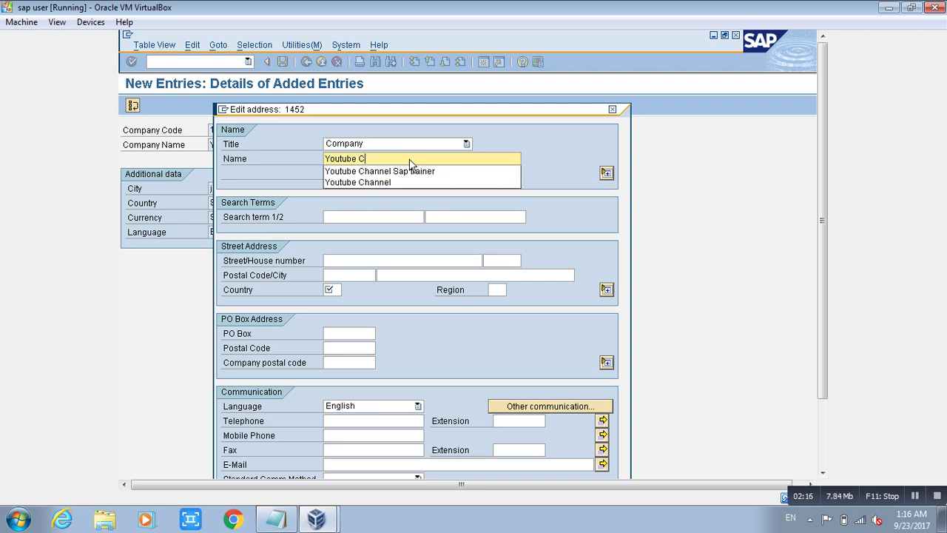
key("Return")
key("Return")
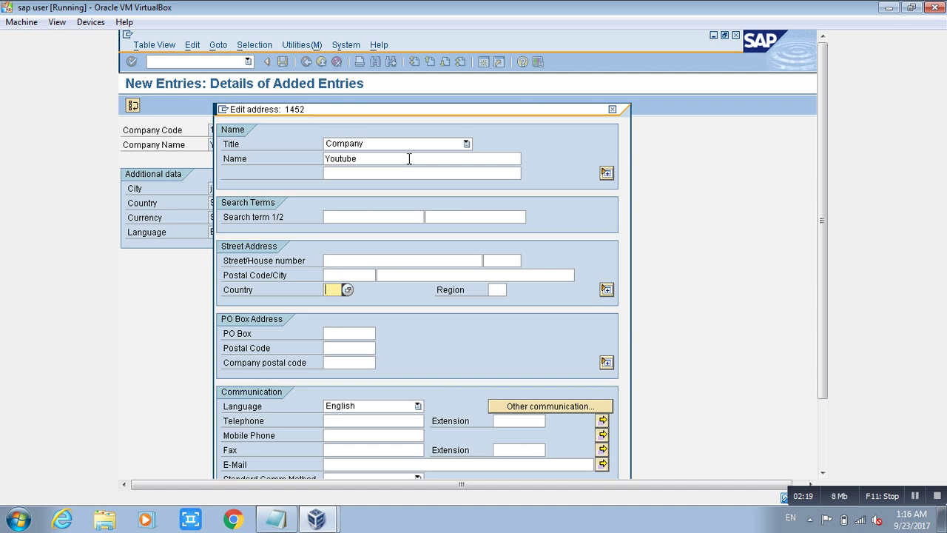
Step: Fill in the street and postal code in the company code's street address
left_click(333, 261)
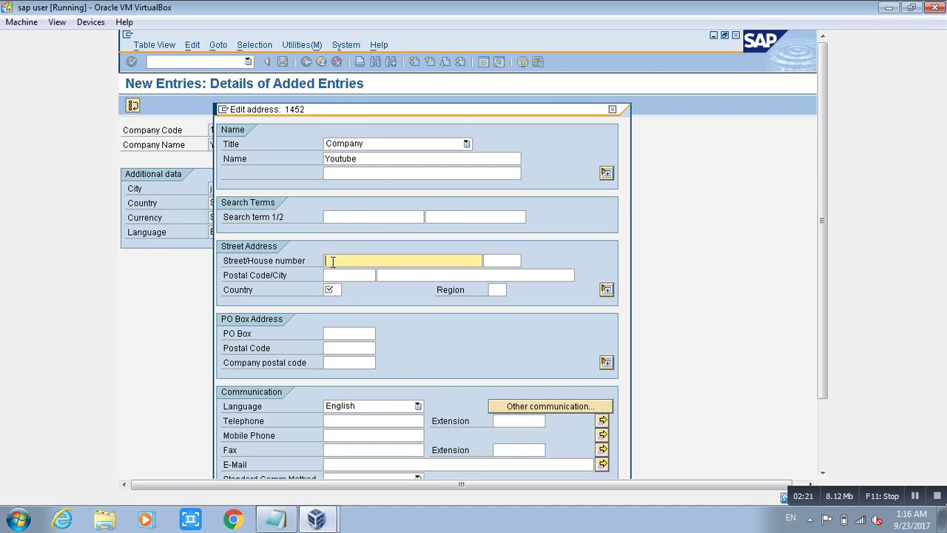
type("Al Sahfa")
key("Tab")
key("Tab")
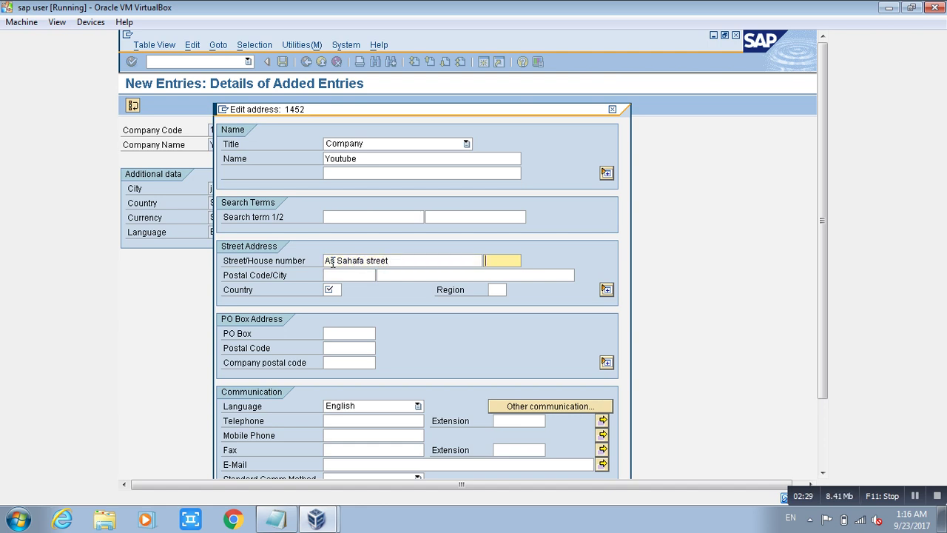
type("2")
key("Down")
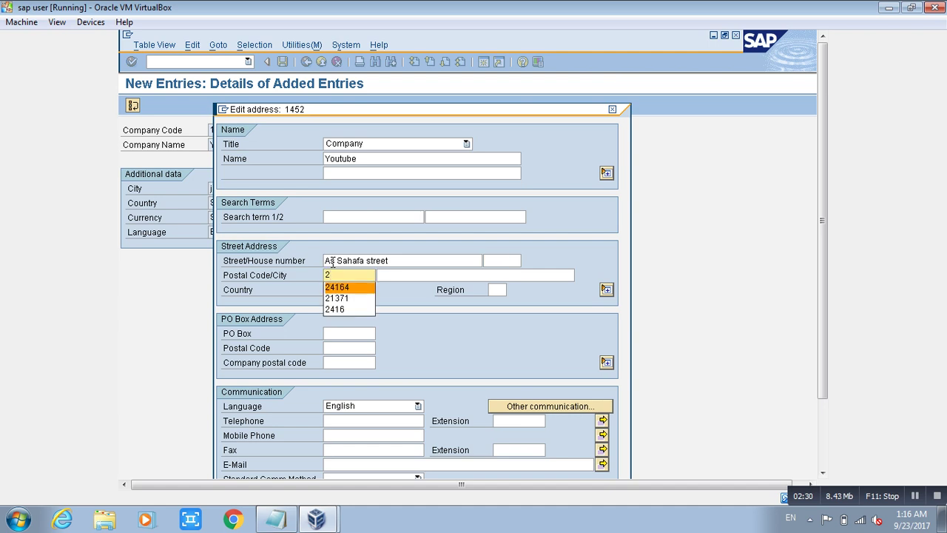
key("Return")
key("Tab")
key("Tab")
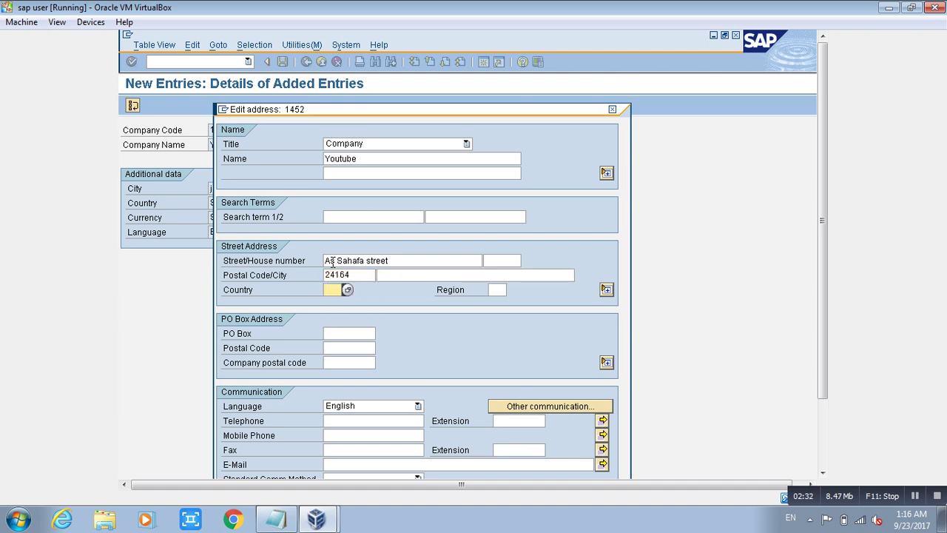
Step: Set the street address country to sa and fill in the PO Box number
type("s")
key("Down")
key("Return")
key("Tab")
key("Tab")
key("Tab")
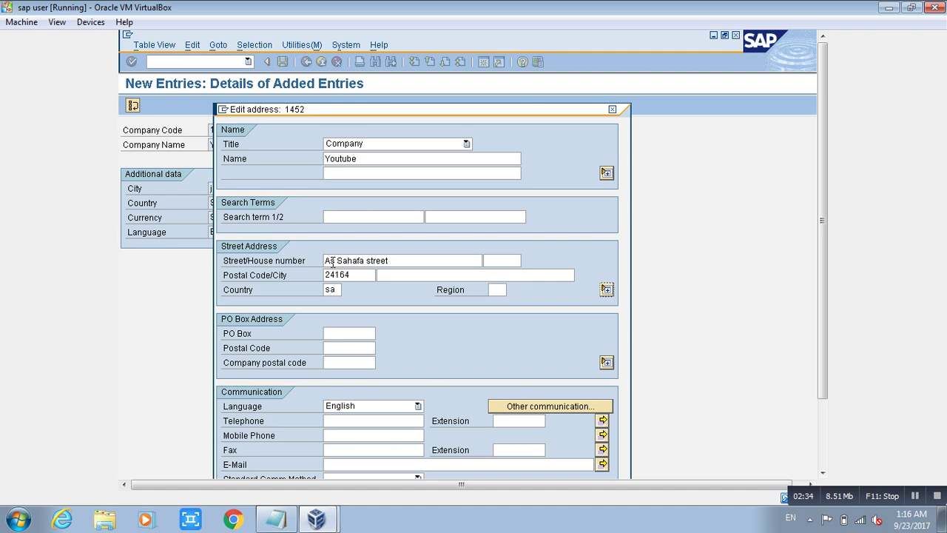
type("2")
key("Down")
key("Return")
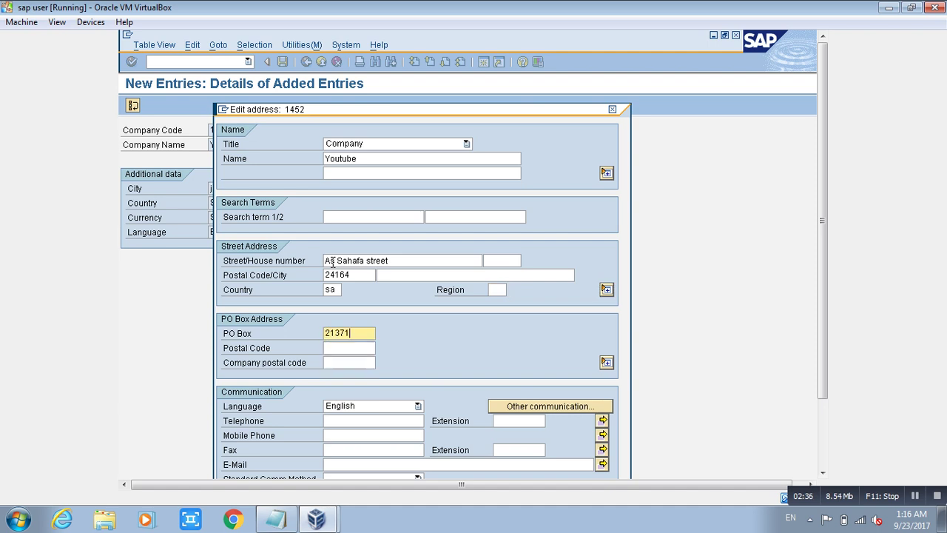
Step: Fill in the company postal code in the PO Box address and confirm the company code's address form
key("Tab")
key("Tab")
type("2")
key("Down")
key("Return")
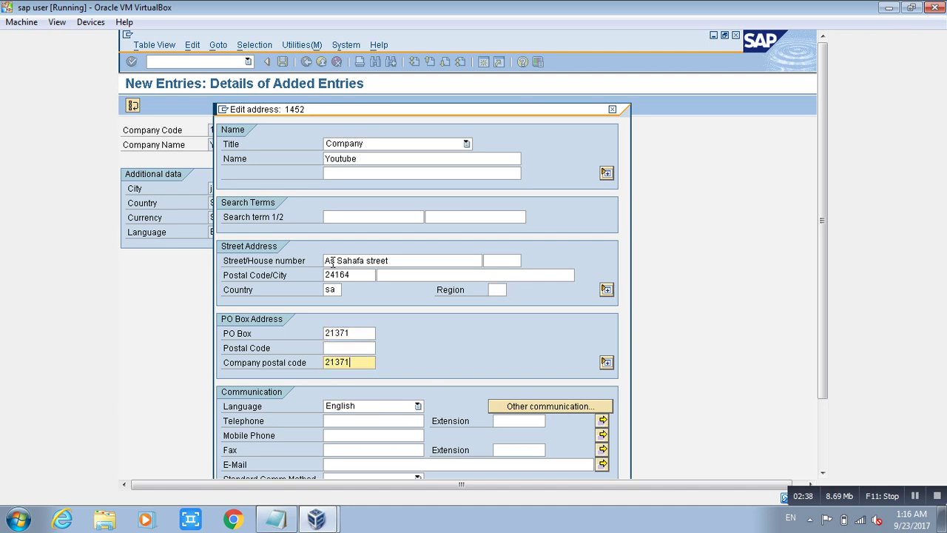
scroll(822, 245, "down", 3)
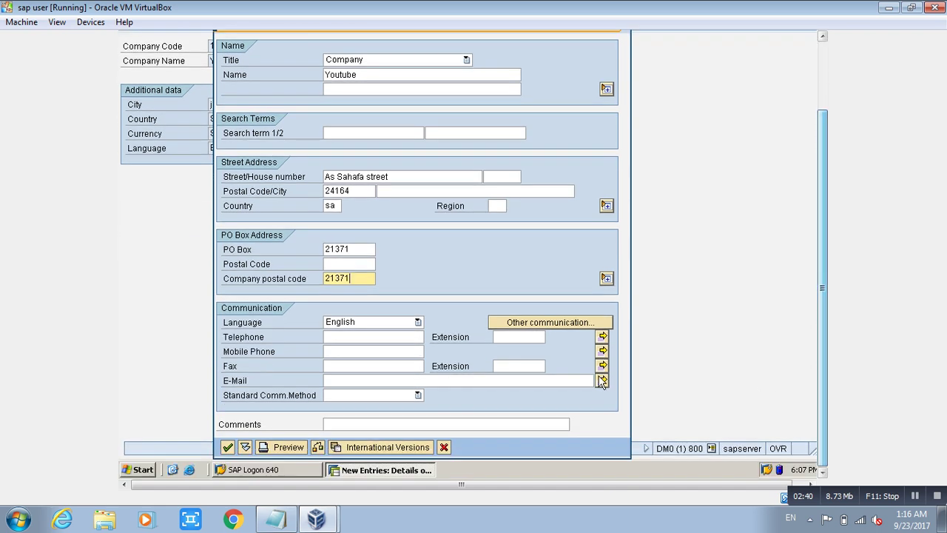
left_click(228, 447)
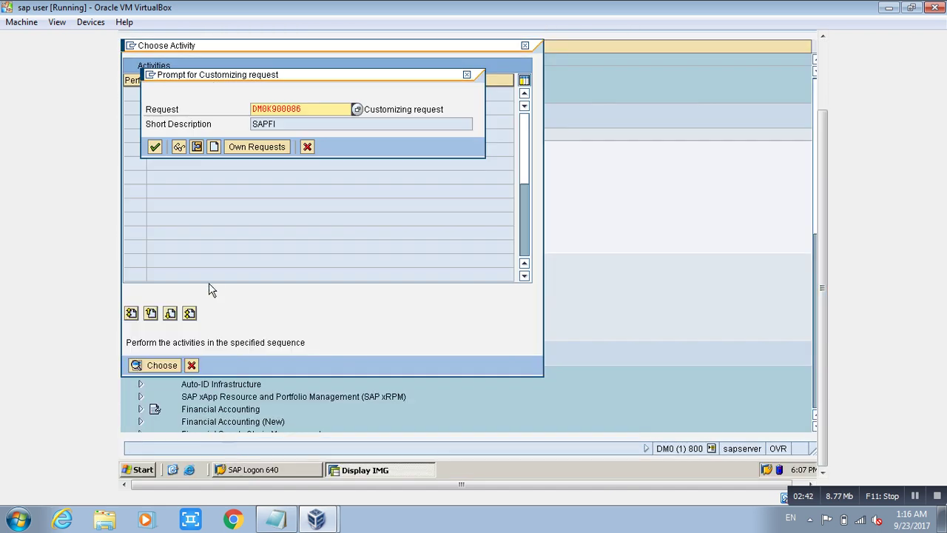
Step: Save company code 1452 under the own customizing request DM0K900086 with the description SAPFI
left_click(257, 146)
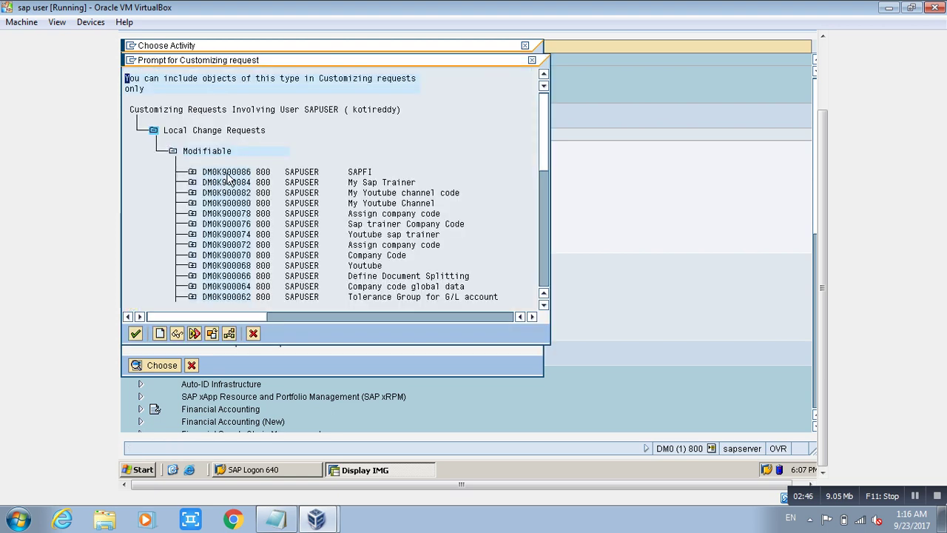
left_click(136, 333)
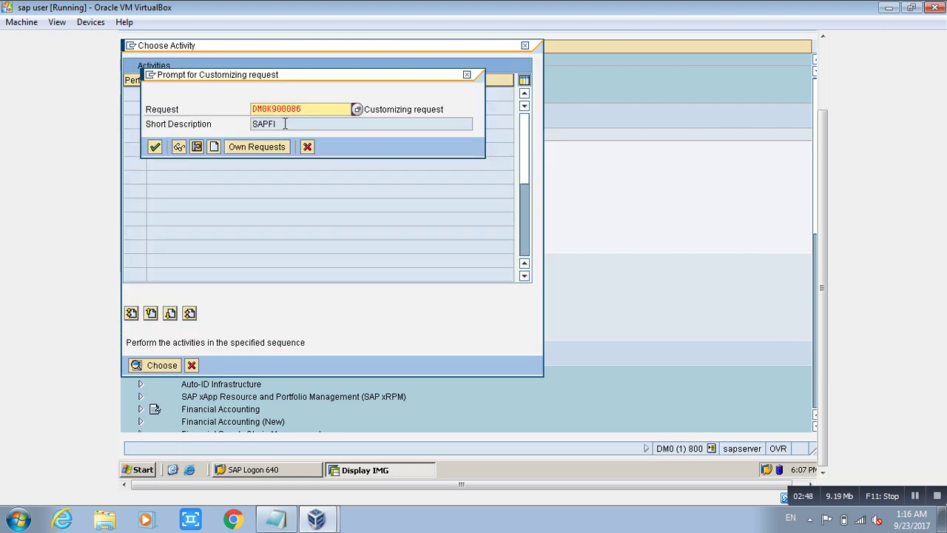
left_click(156, 148)
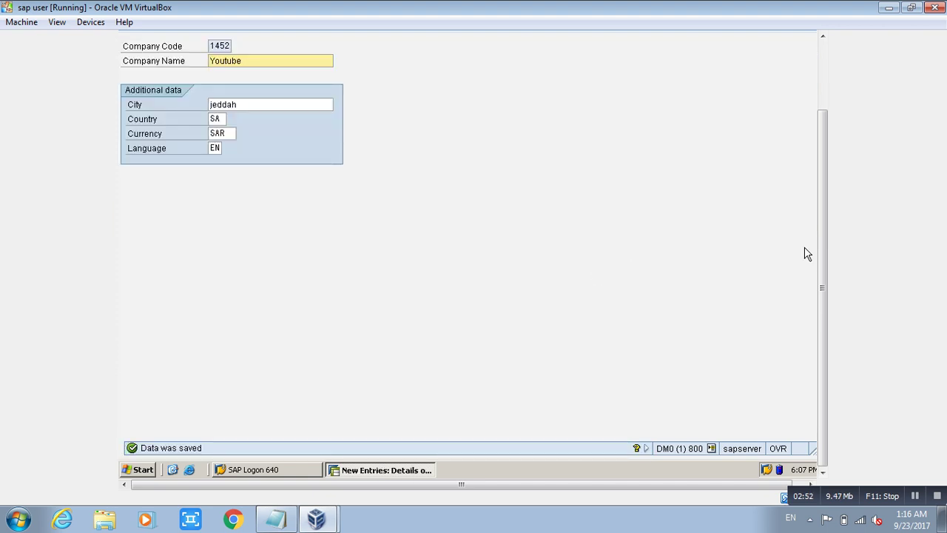
Step: Exit the company code entry, the activity selection and the implementation guide back to SAP Easy Access
scroll(806, 254, "up", 1)
scroll(807, 284, "up", 2)
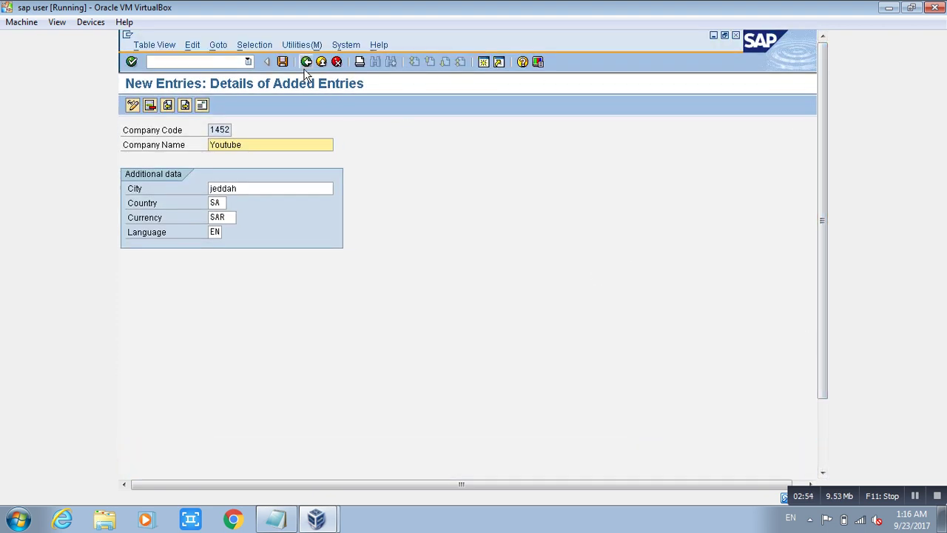
left_click(337, 62)
left_click(337, 62)
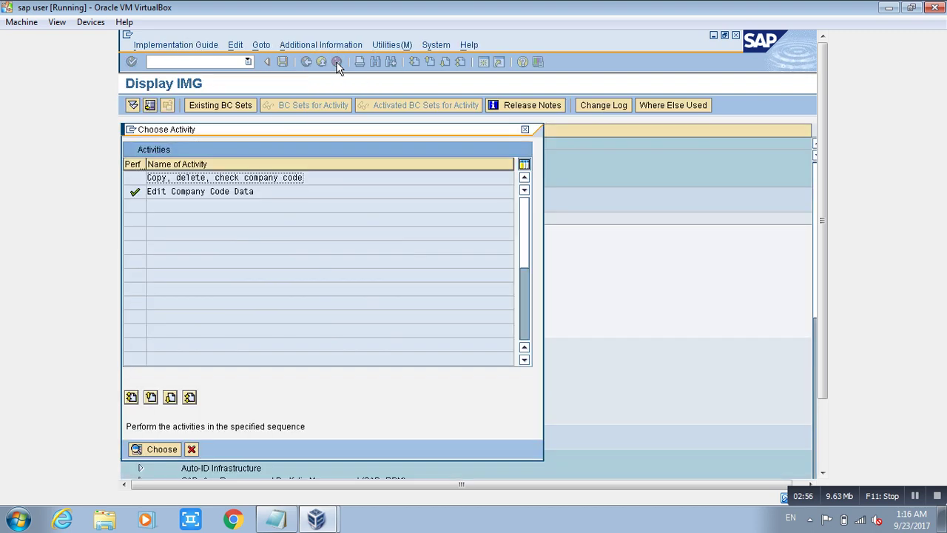
left_click(304, 59)
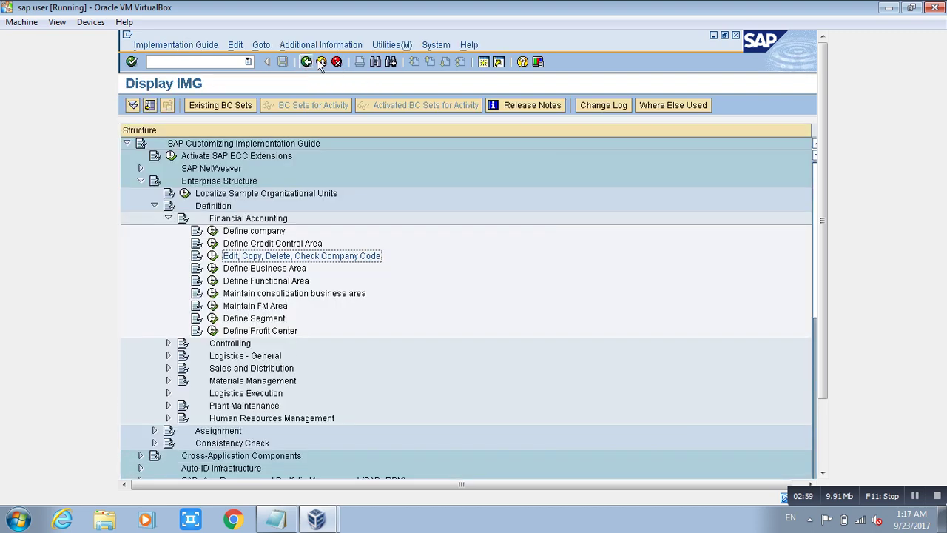
left_click(337, 62)
left_click(337, 62)
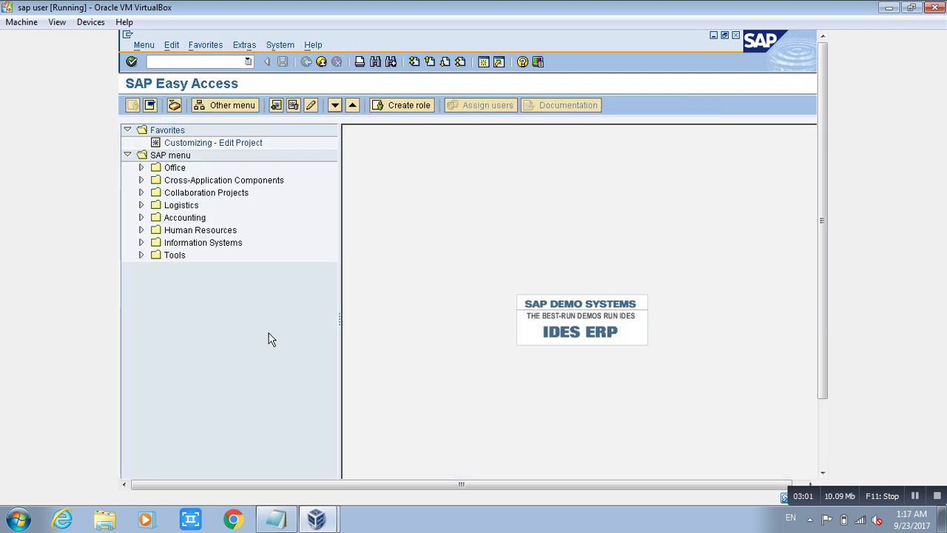
Step: Highlight the third topic, assigning company code to company (Ox16), in the Notepad notes and return to the SAP virtual machine
left_click(275, 519)
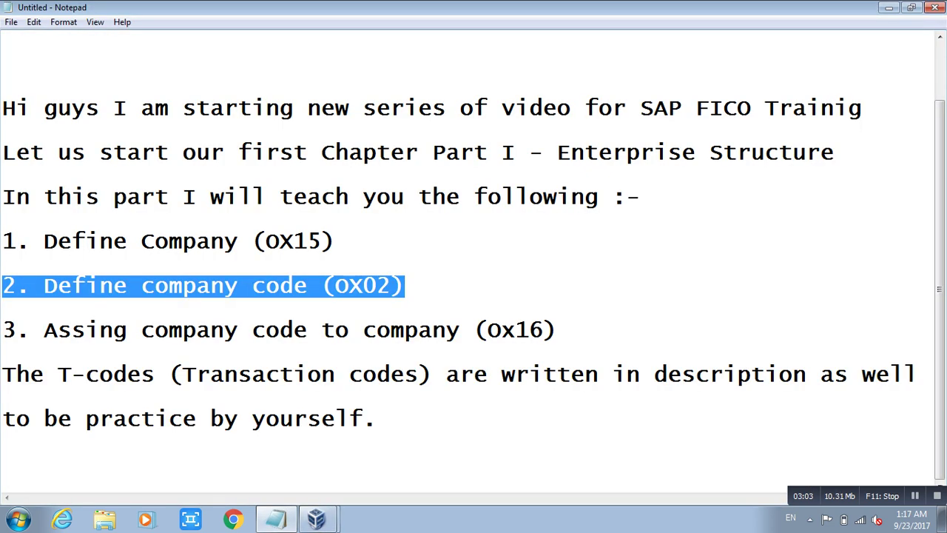
left_click_drag(3, 329, 557, 329)
mouse_move(316, 519)
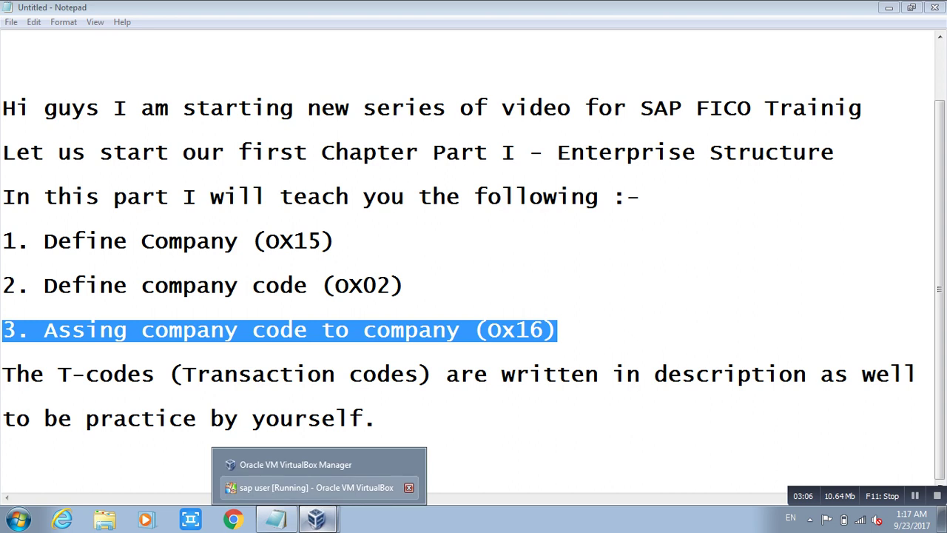
left_click(311, 482)
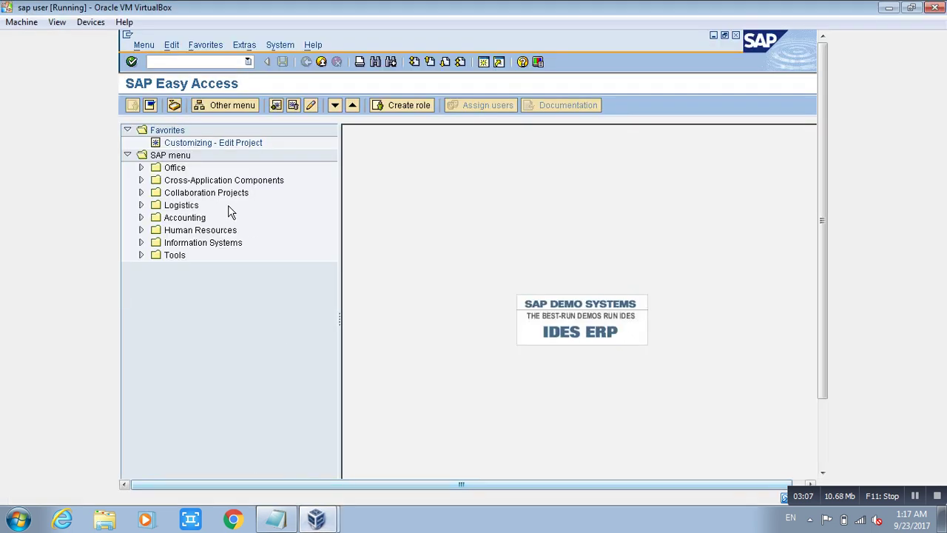
Step: Run the customizing project transaction and display the SAP Reference IMG
left_click(184, 65)
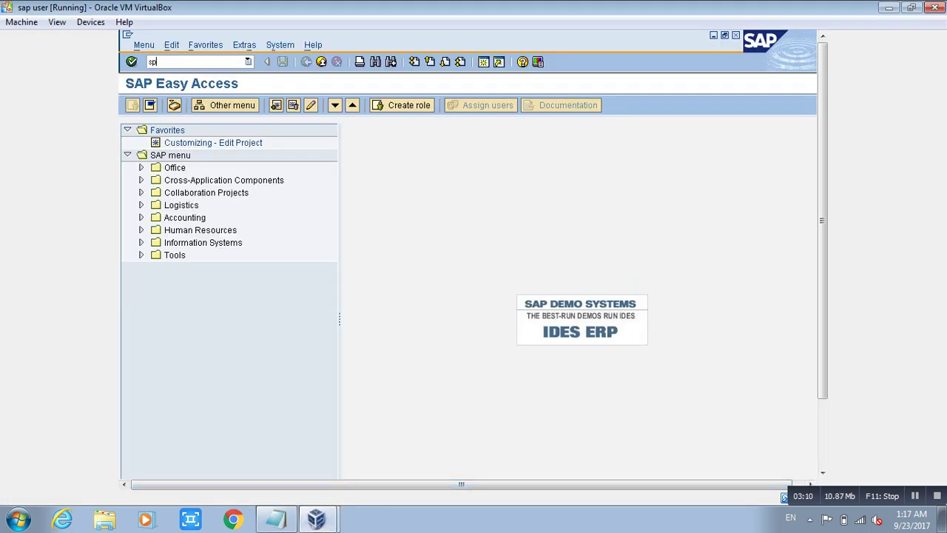
key("Return")
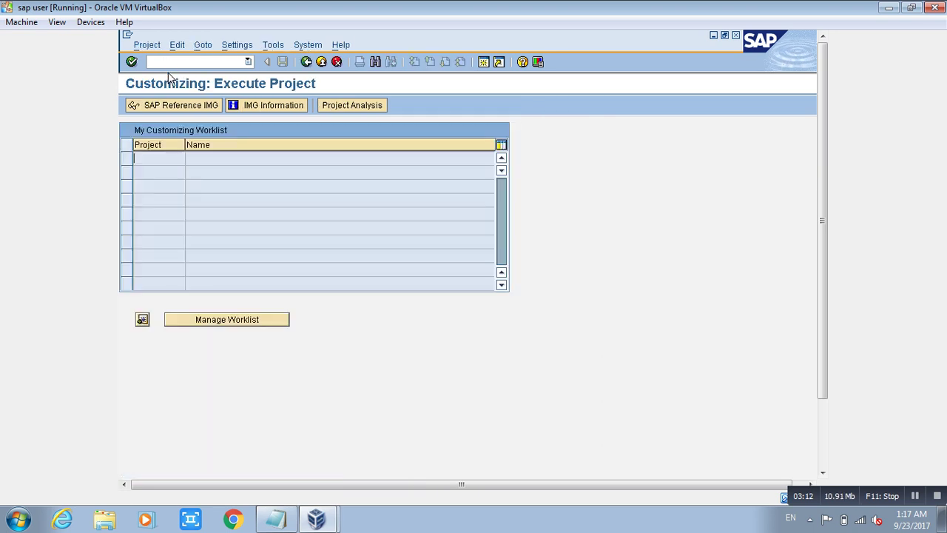
left_click(167, 109)
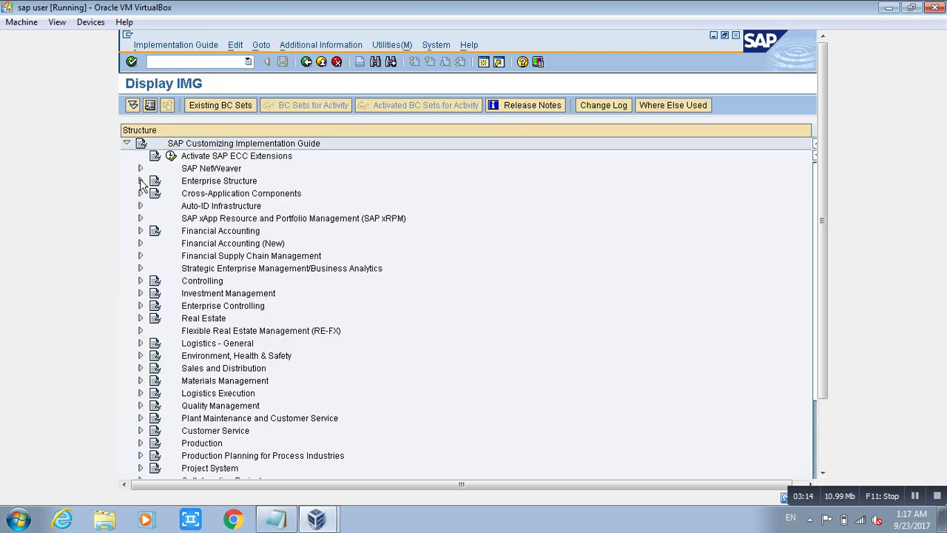
Step: Open the Assign company code to company activity in Enterprise Structure, Assignment, Financial Accounting
left_click(141, 180)
left_click(153, 218)
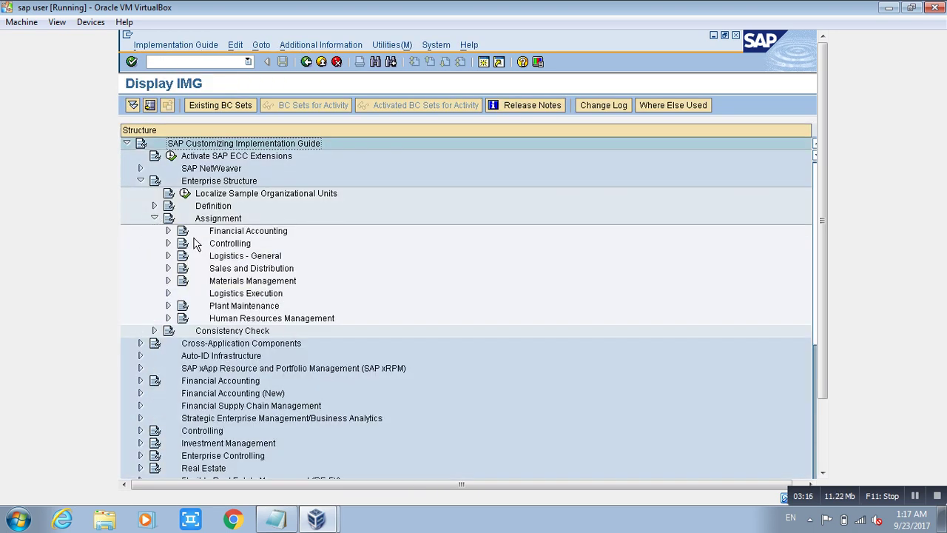
left_click(168, 231)
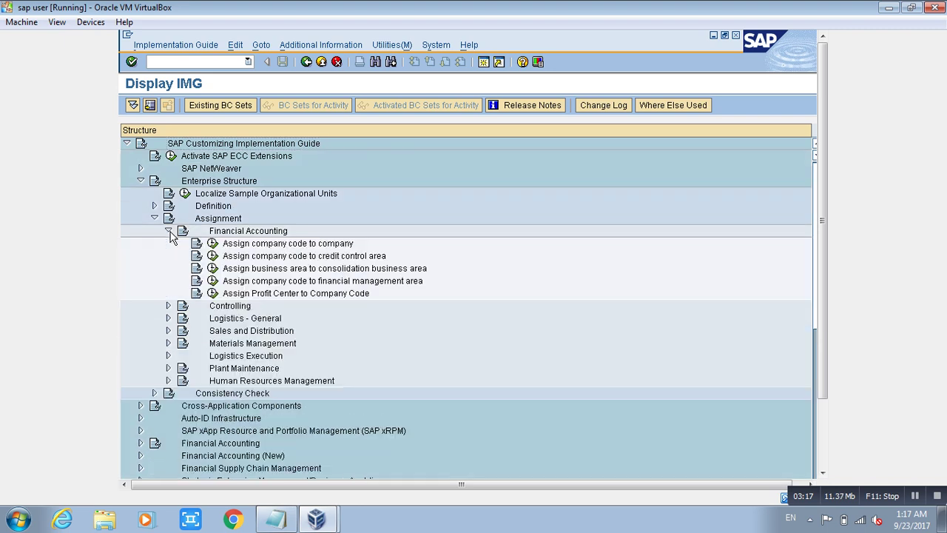
left_click(212, 243)
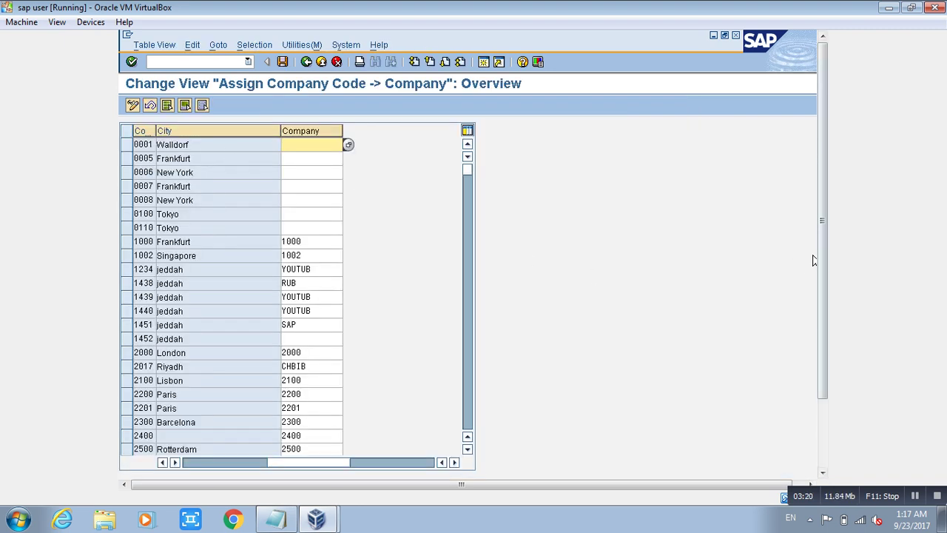
Step: Position the assignment list at company code 1452 and set its company to SAPFI
scroll(823, 259, "down", 3)
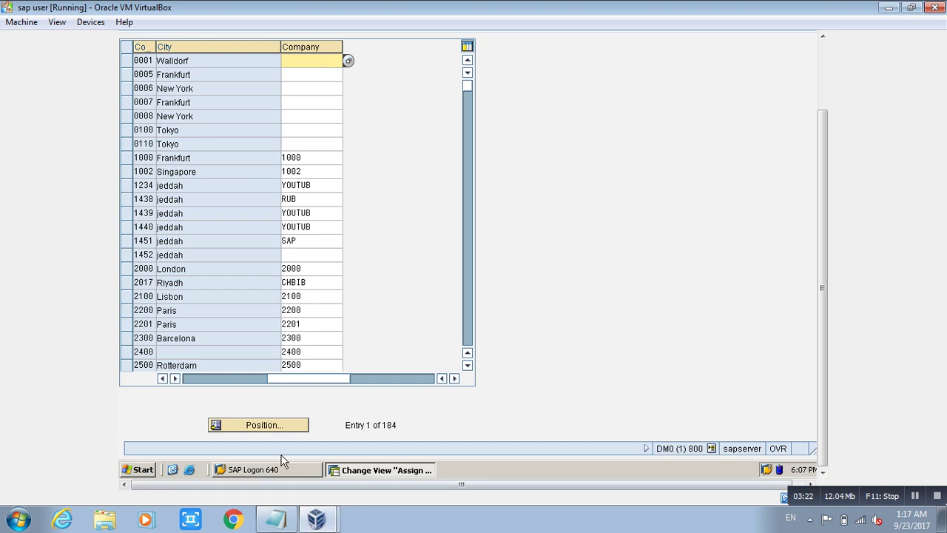
left_click(278, 429)
type("1452")
key("Return")
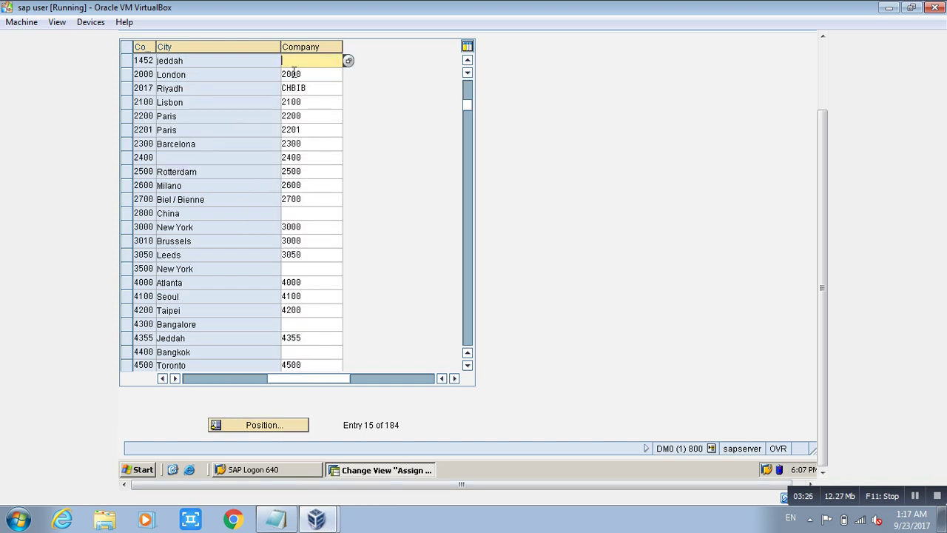
type("SA")
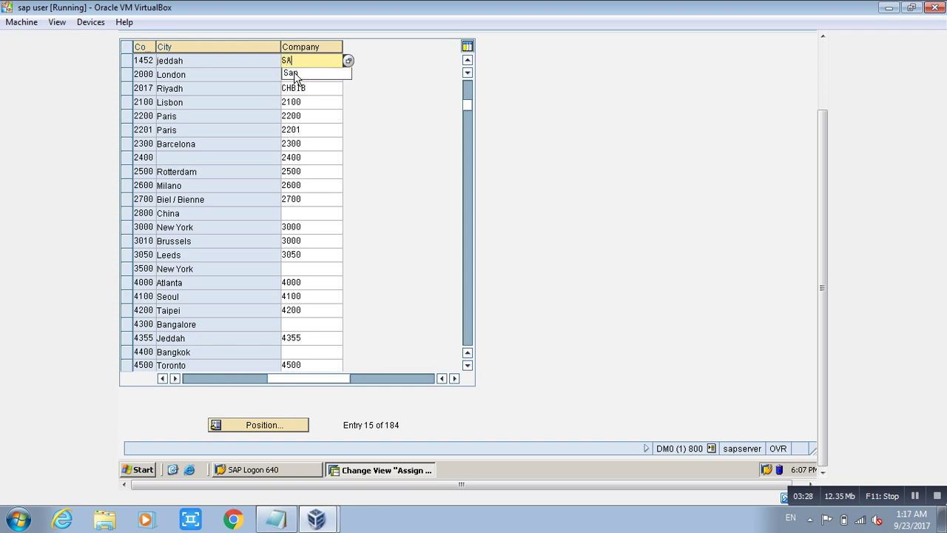
type("PFI")
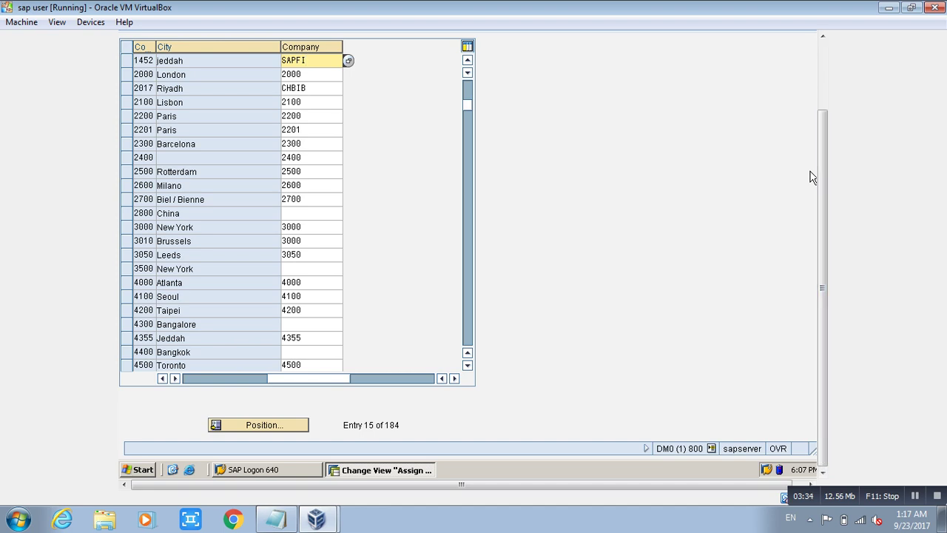
Step: Save the company code assignment under customizing request DM0K900086 and exit to SAP Easy Access
scroll(812, 177, "up", 3)
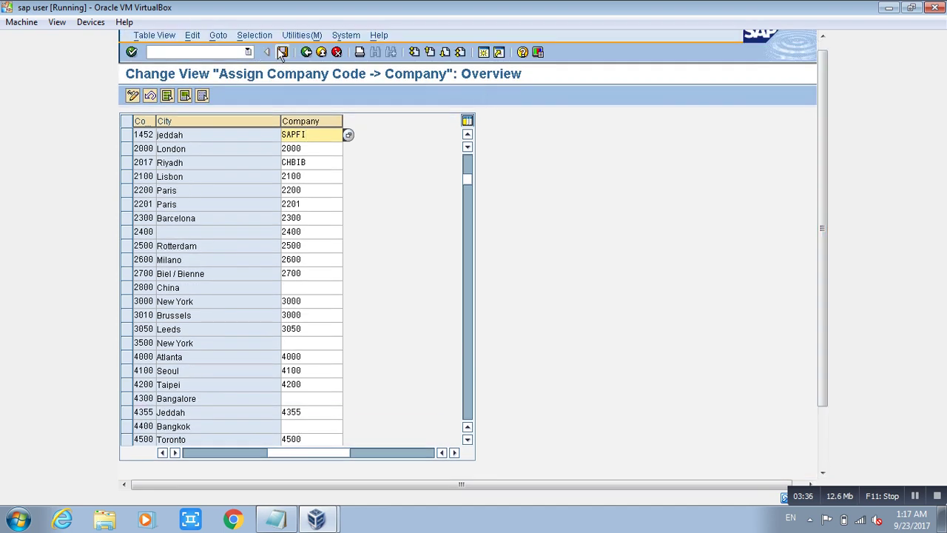
left_click(281, 52)
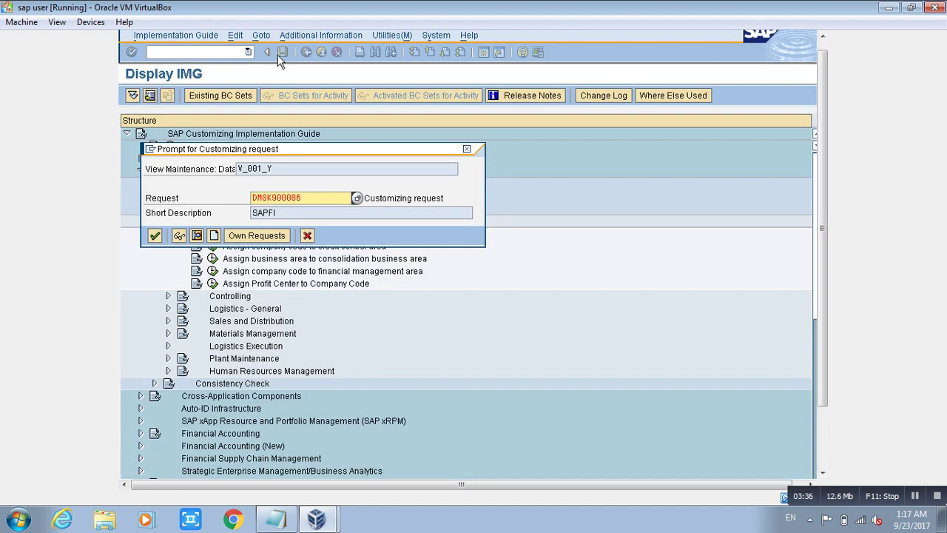
left_click(250, 237)
left_click(244, 247)
left_click(135, 408)
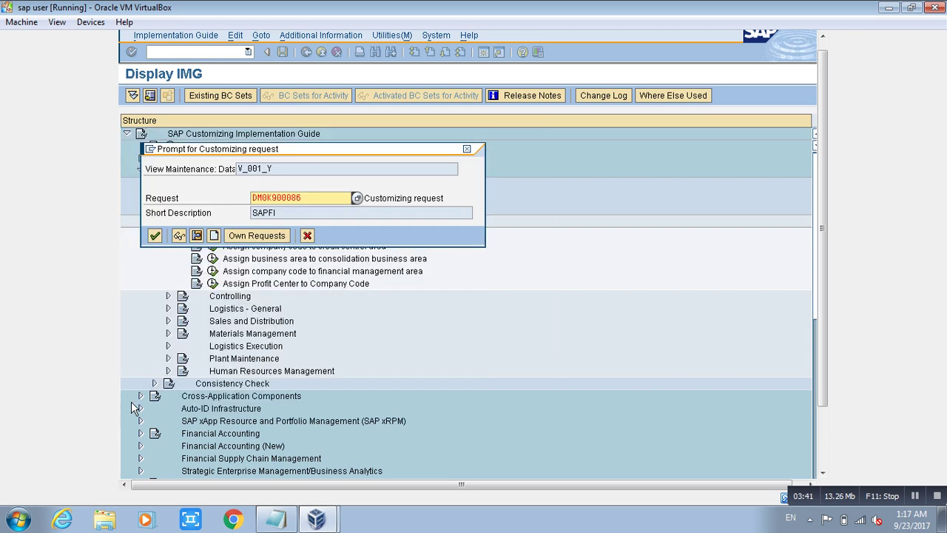
left_click(153, 236)
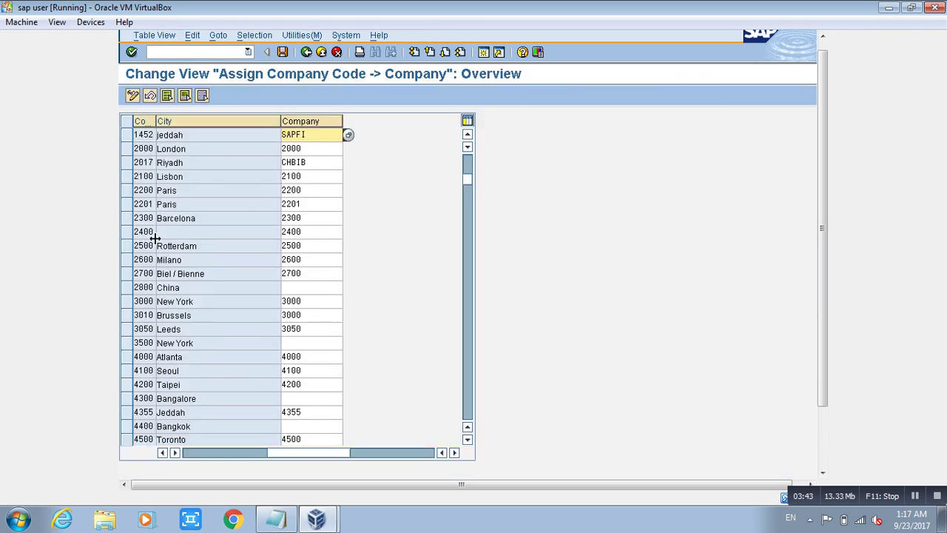
left_click(334, 52)
left_click(334, 52)
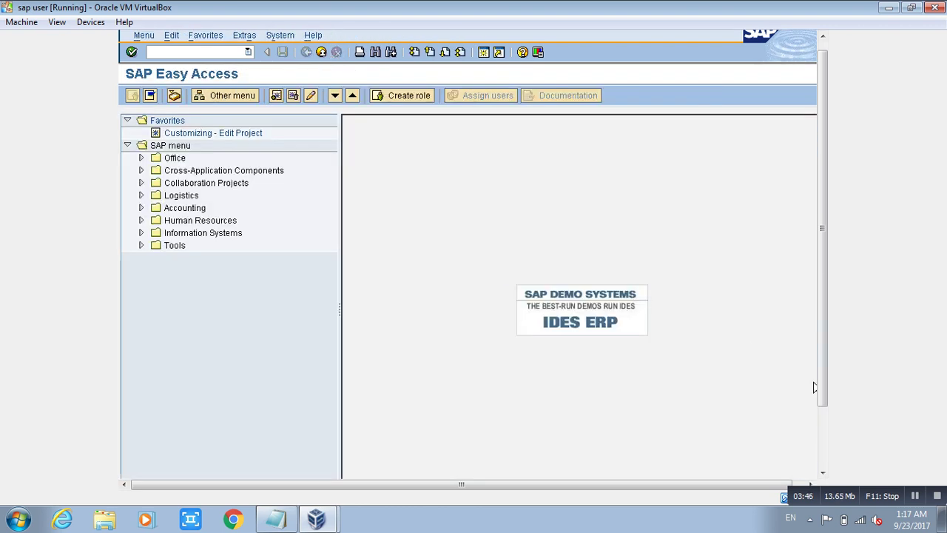